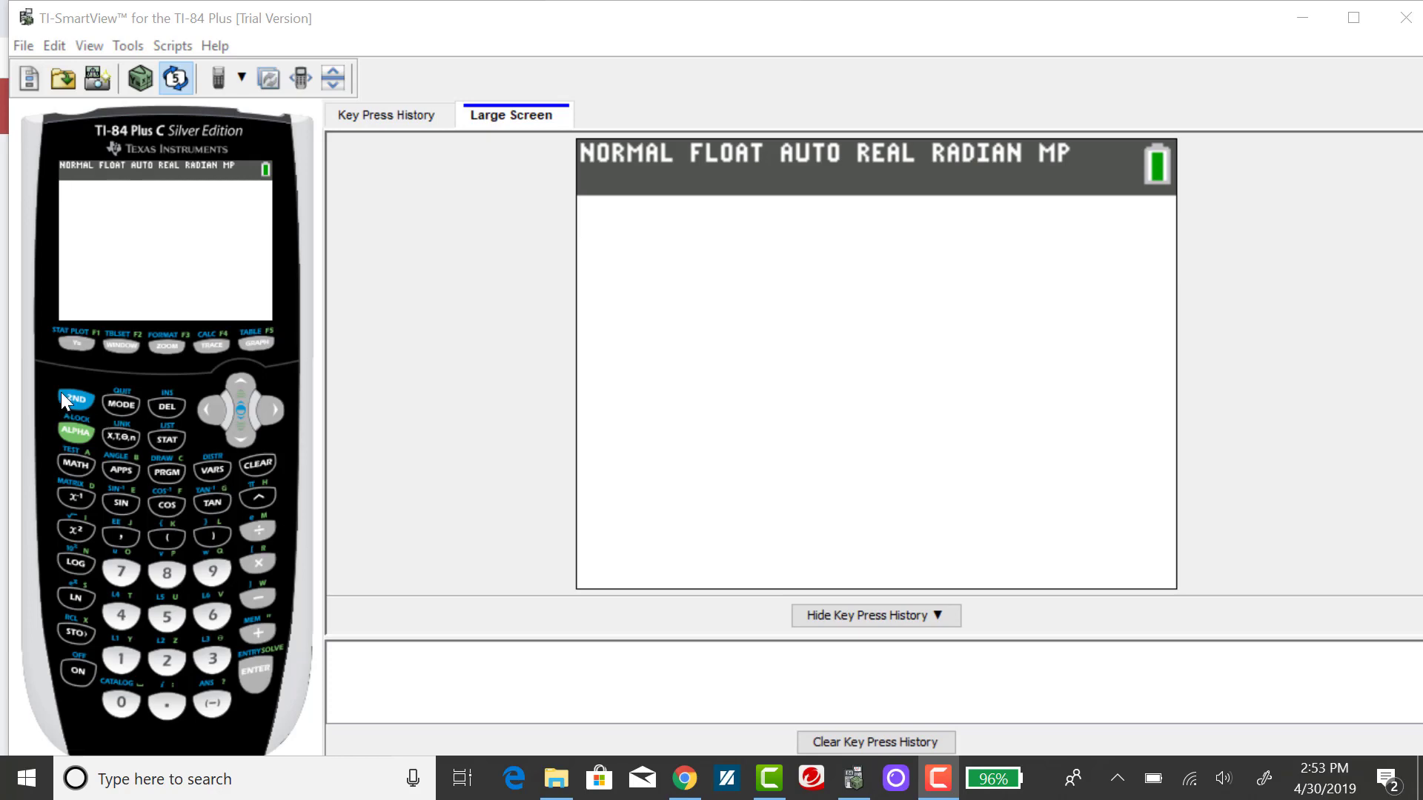
Open the DISTR menu with 2ND, VARS and move up to B:binomcdf(.
{"action": "left_click", "coordinate": [77, 403]}
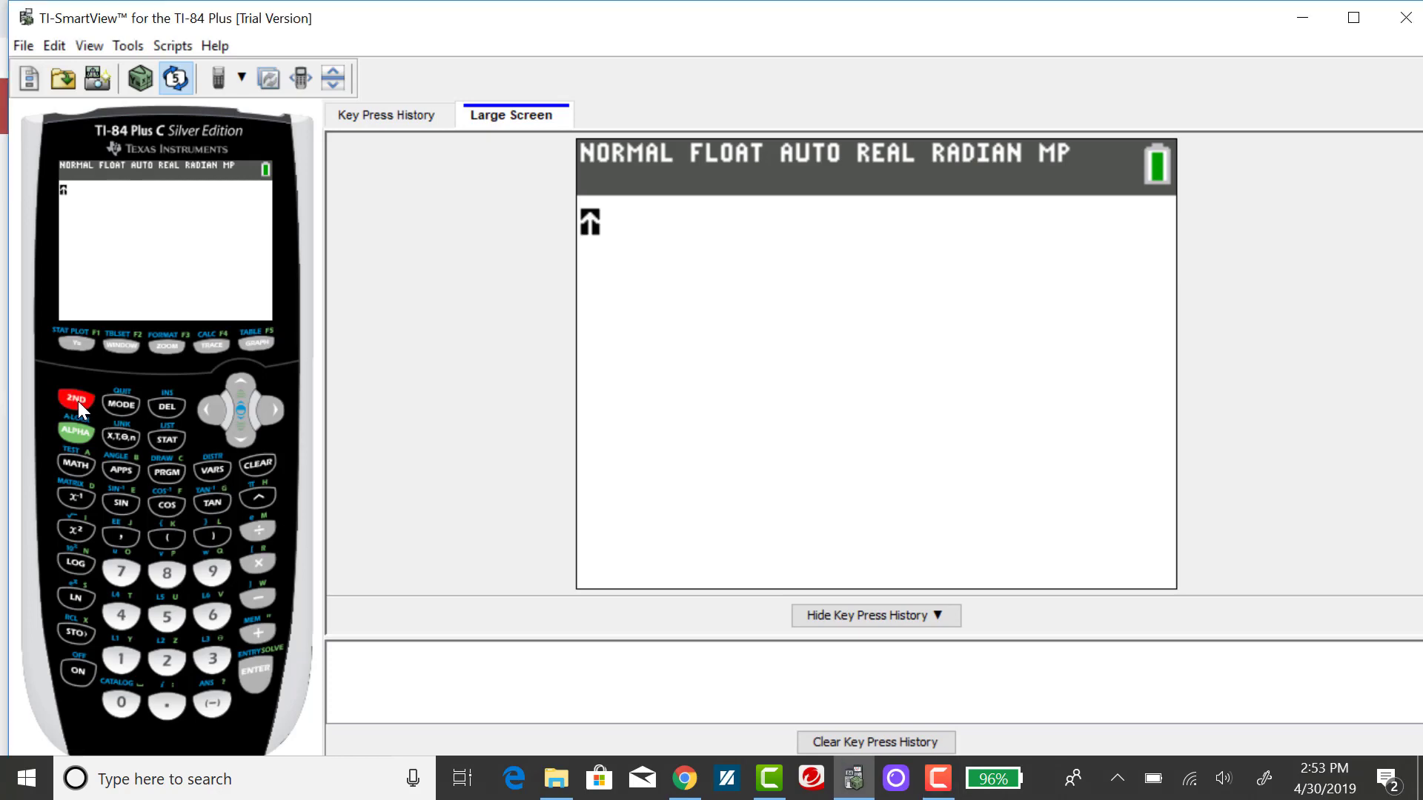
{"action": "left_click", "coordinate": [213, 470]}
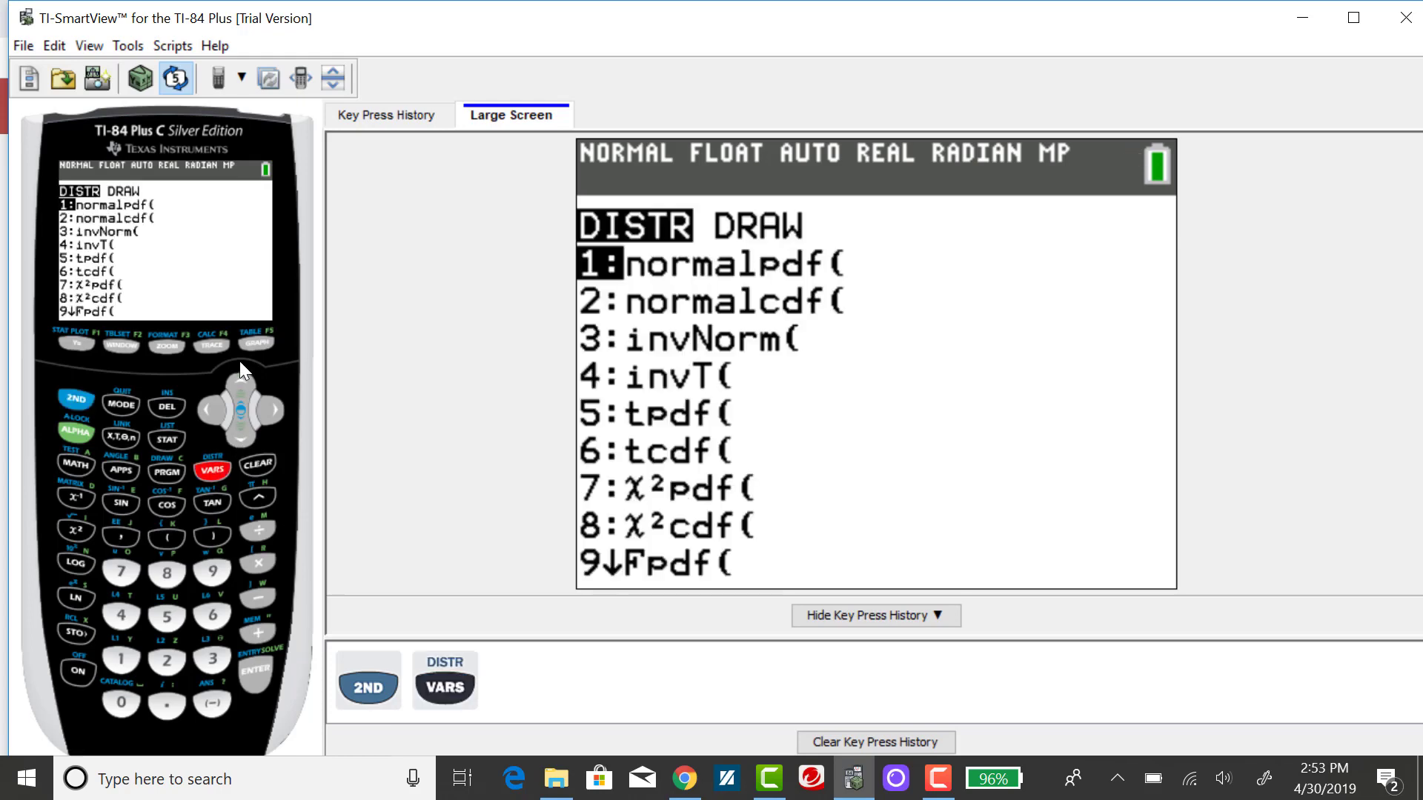
{"action": "left_click", "coordinate": [245, 383]}
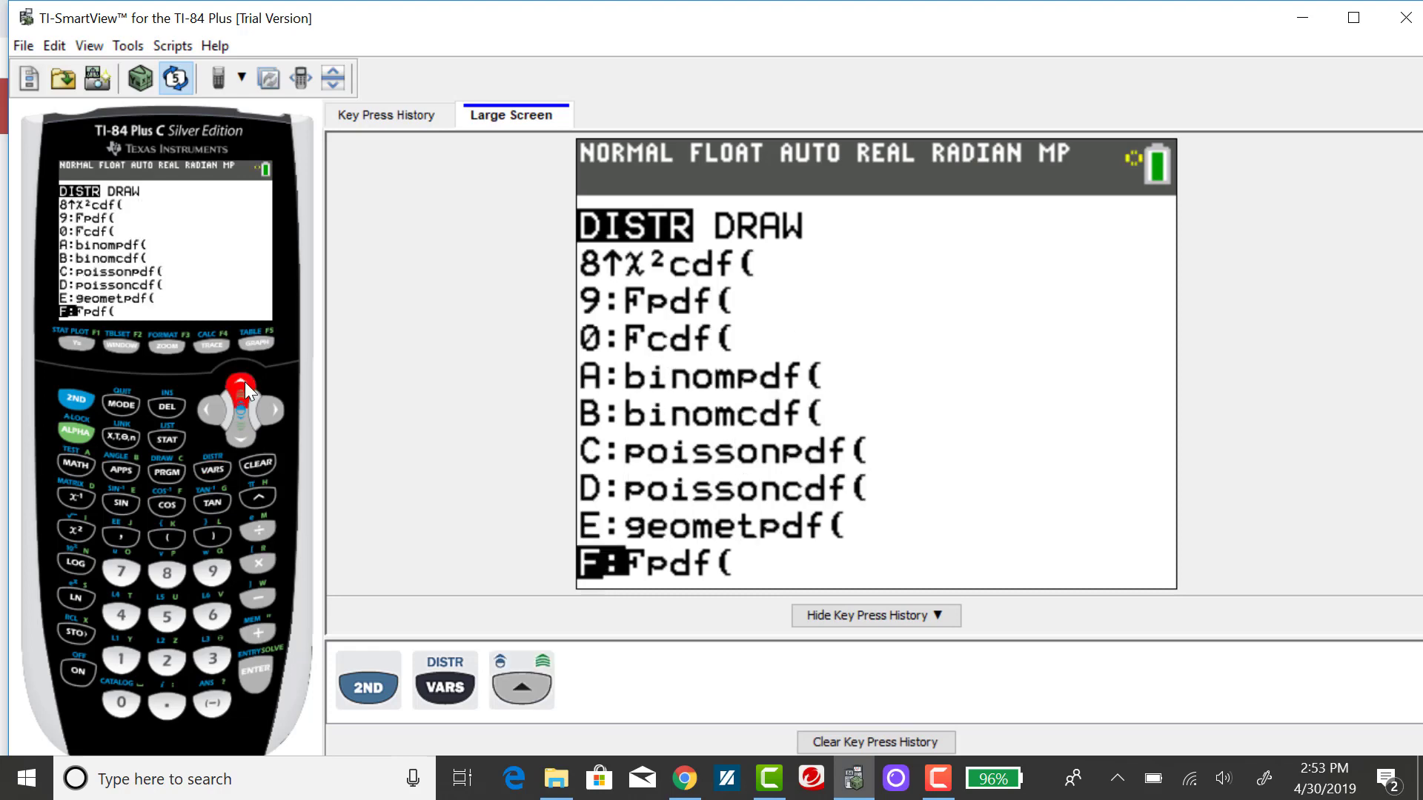
{"action": "left_click", "coordinate": [245, 382]}
{"action": "left_click", "coordinate": [244, 383]}
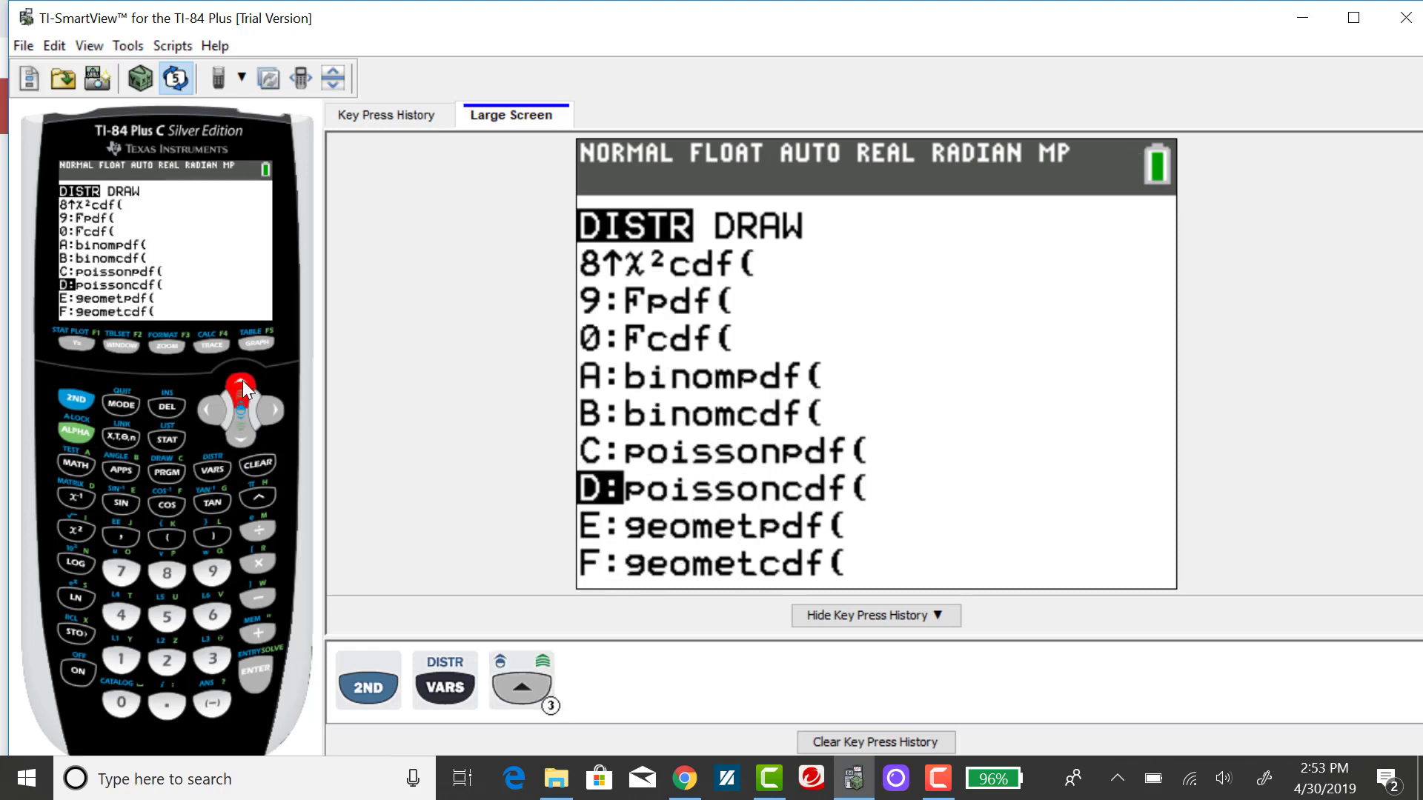
{"action": "left_click", "coordinate": [244, 382]}
{"action": "left_click", "coordinate": [243, 384]}
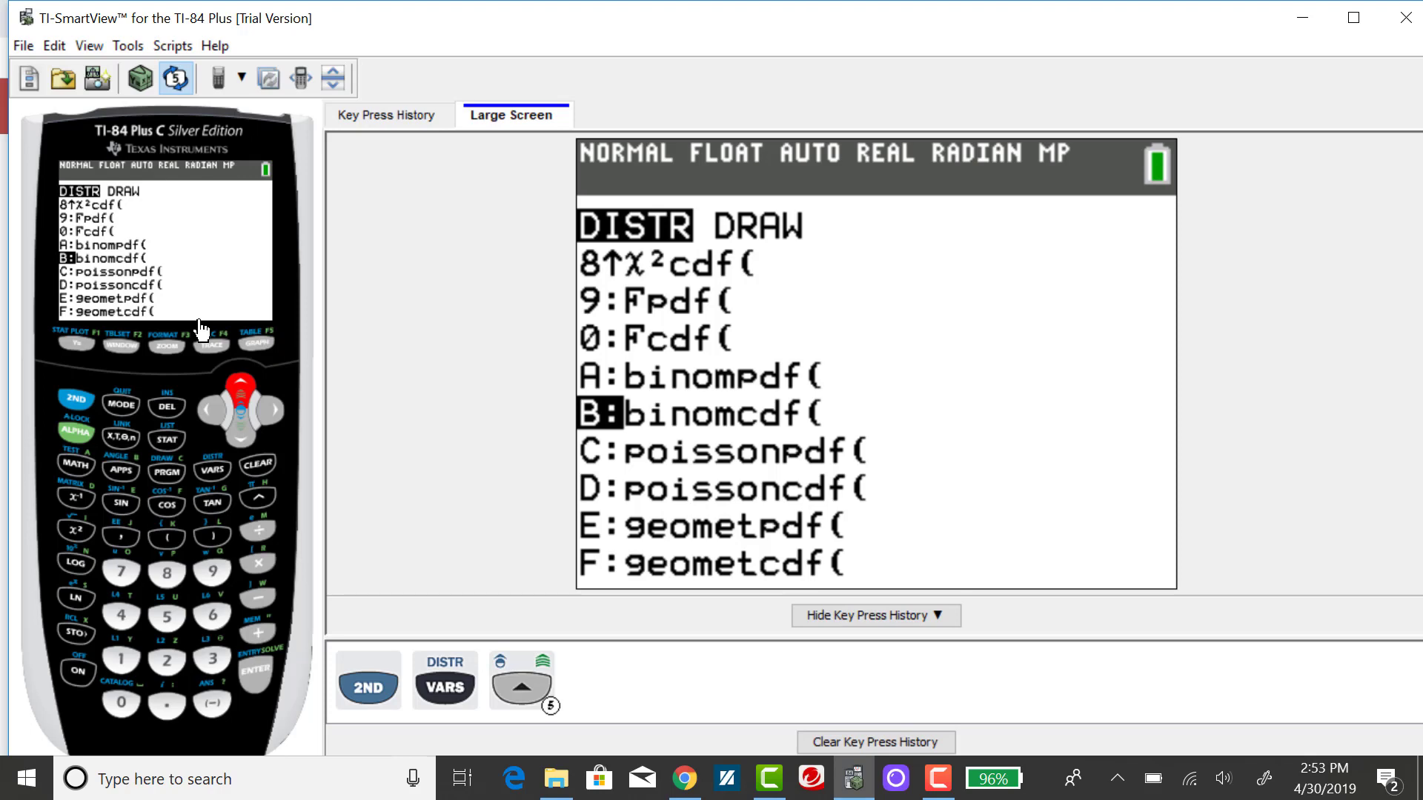
Open the binomcdf wizard and enter trials 10, p 0.5 and x value 5.
{"action": "left_click", "coordinate": [260, 675]}
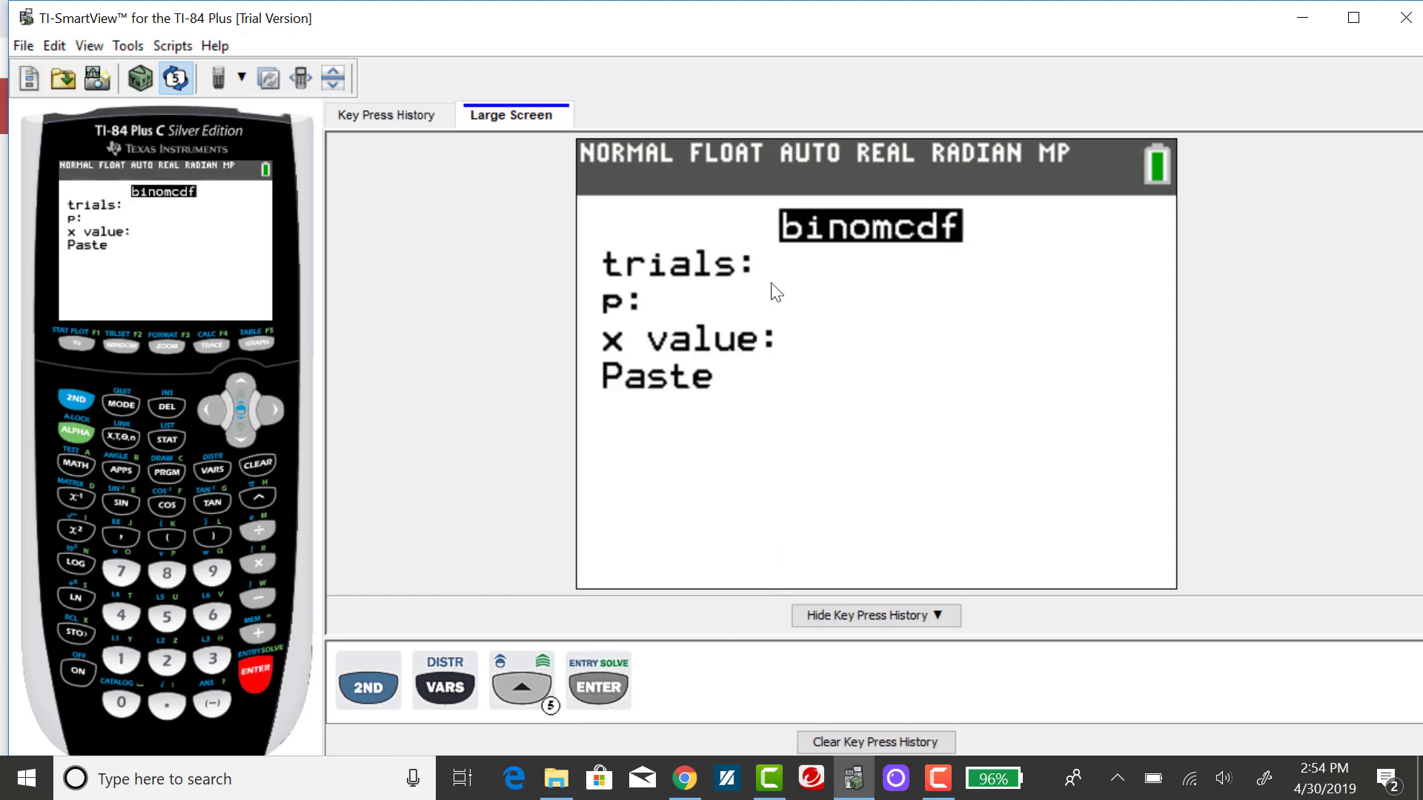
{"action": "left_click", "coordinate": [122, 660]}
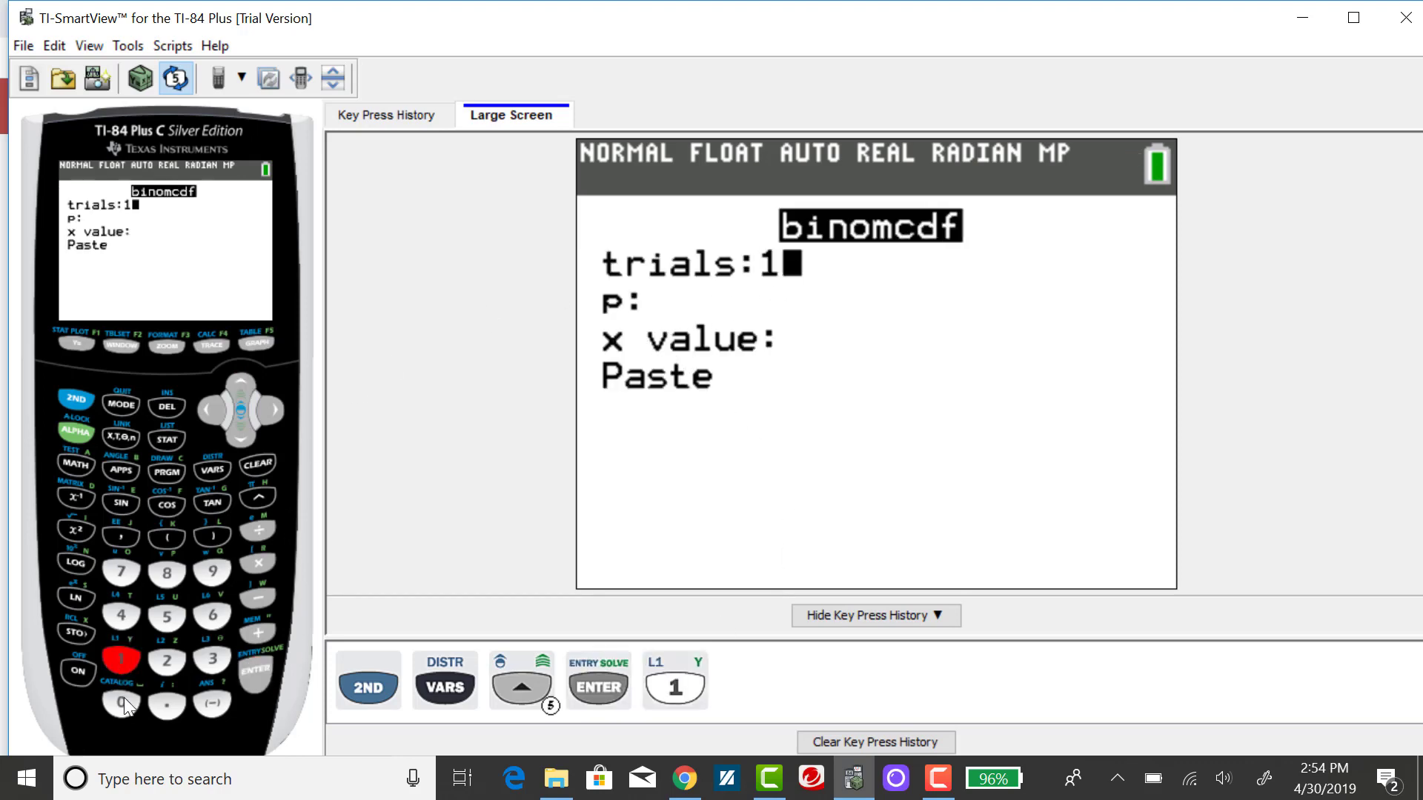
{"action": "left_click", "coordinate": [124, 702]}
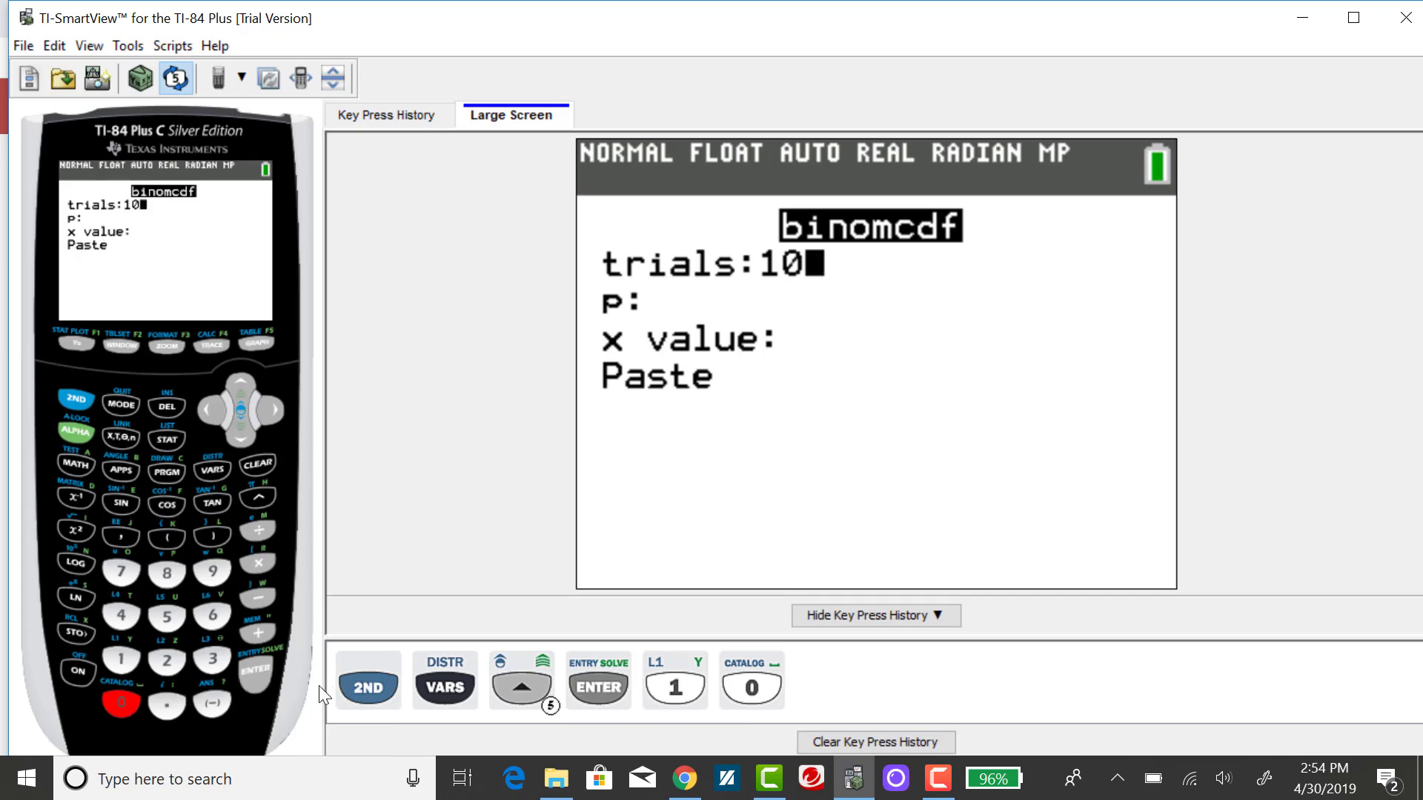
{"action": "left_click", "coordinate": [262, 675]}
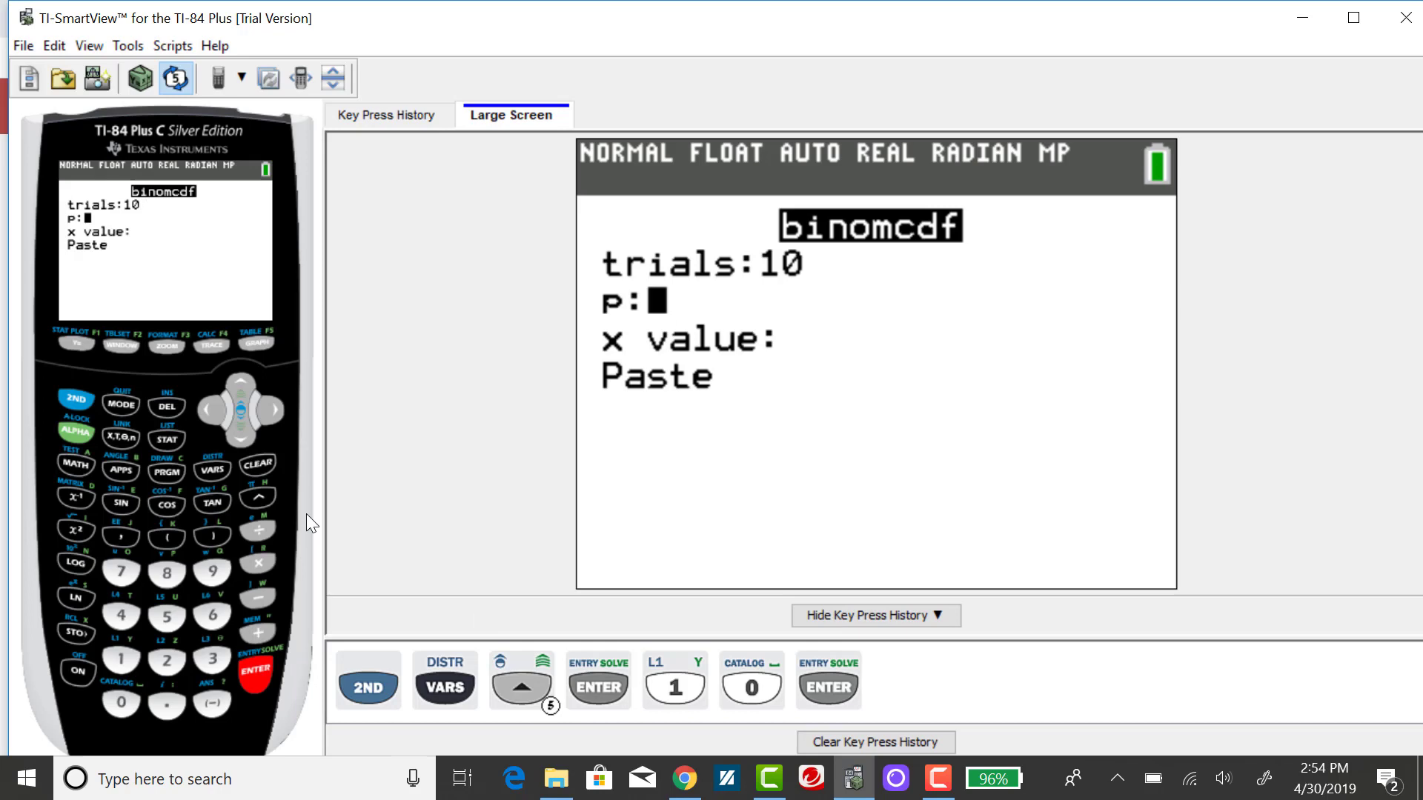
{"action": "left_click", "coordinate": [121, 703]}
{"action": "left_click", "coordinate": [155, 706]}
{"action": "left_click", "coordinate": [167, 616]}
{"action": "left_click", "coordinate": [260, 684]}
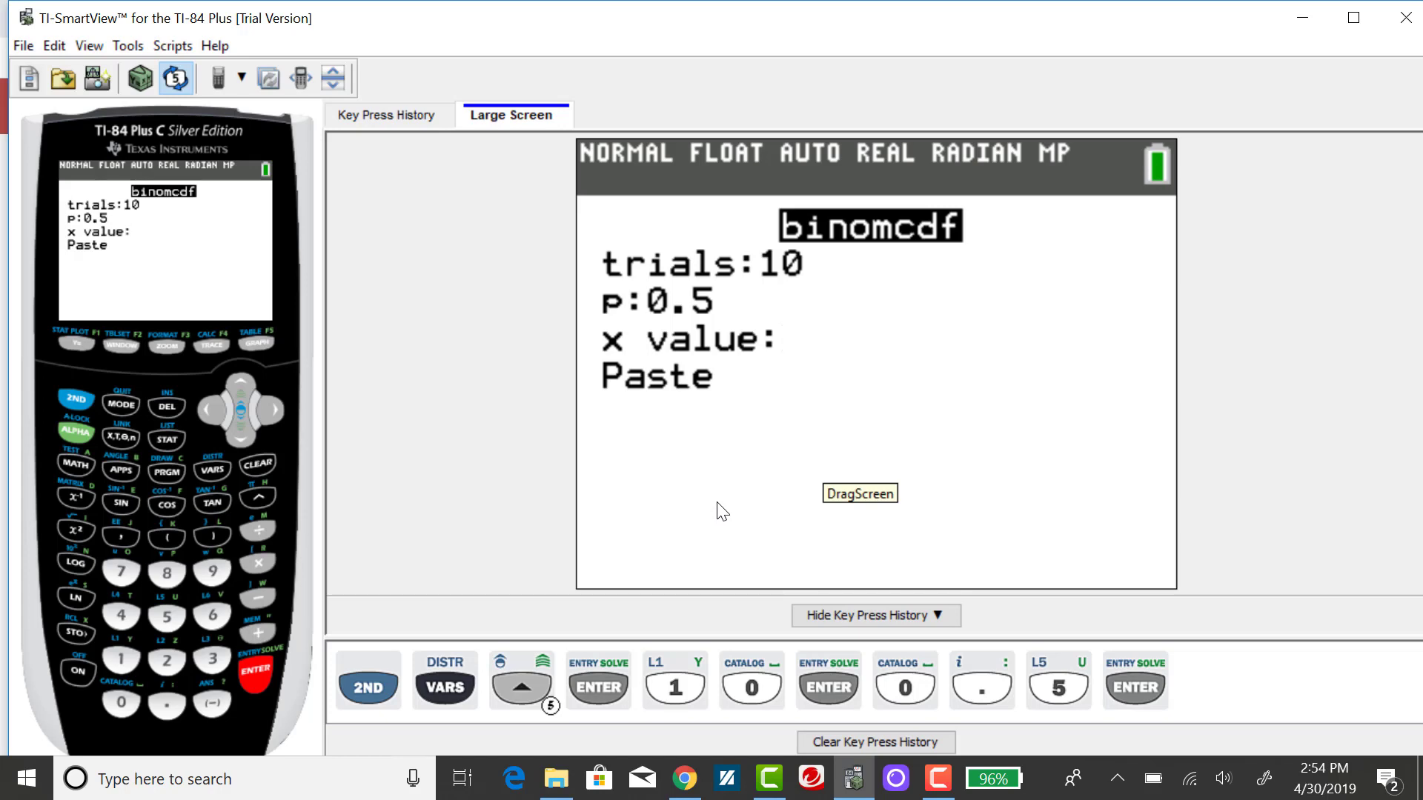
{"action": "left_click", "coordinate": [167, 620]}
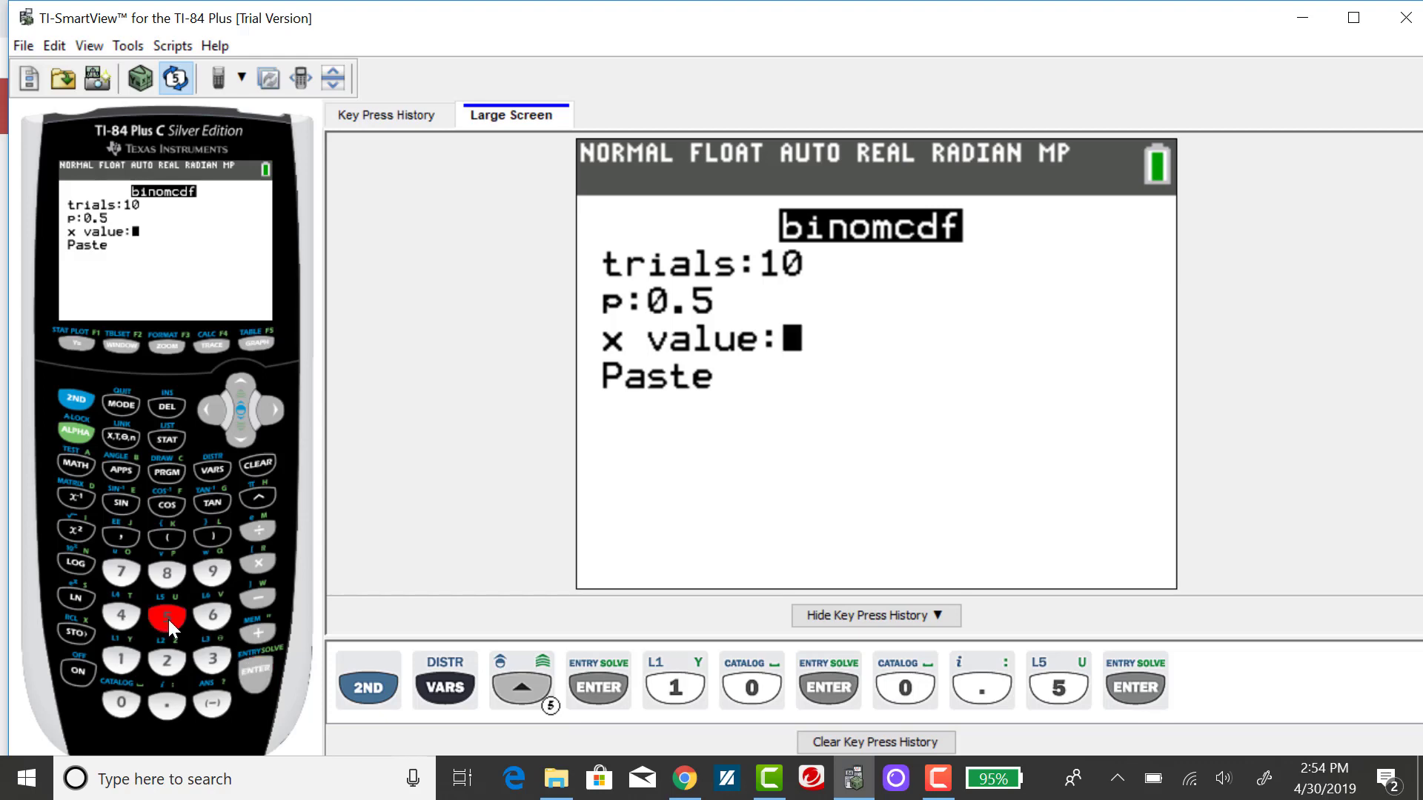
Paste binomcdf(10,0.5,5) onto the home screen and evaluate it to .623046875.
{"action": "left_click", "coordinate": [255, 679]}
{"action": "left_click", "coordinate": [257, 679]}
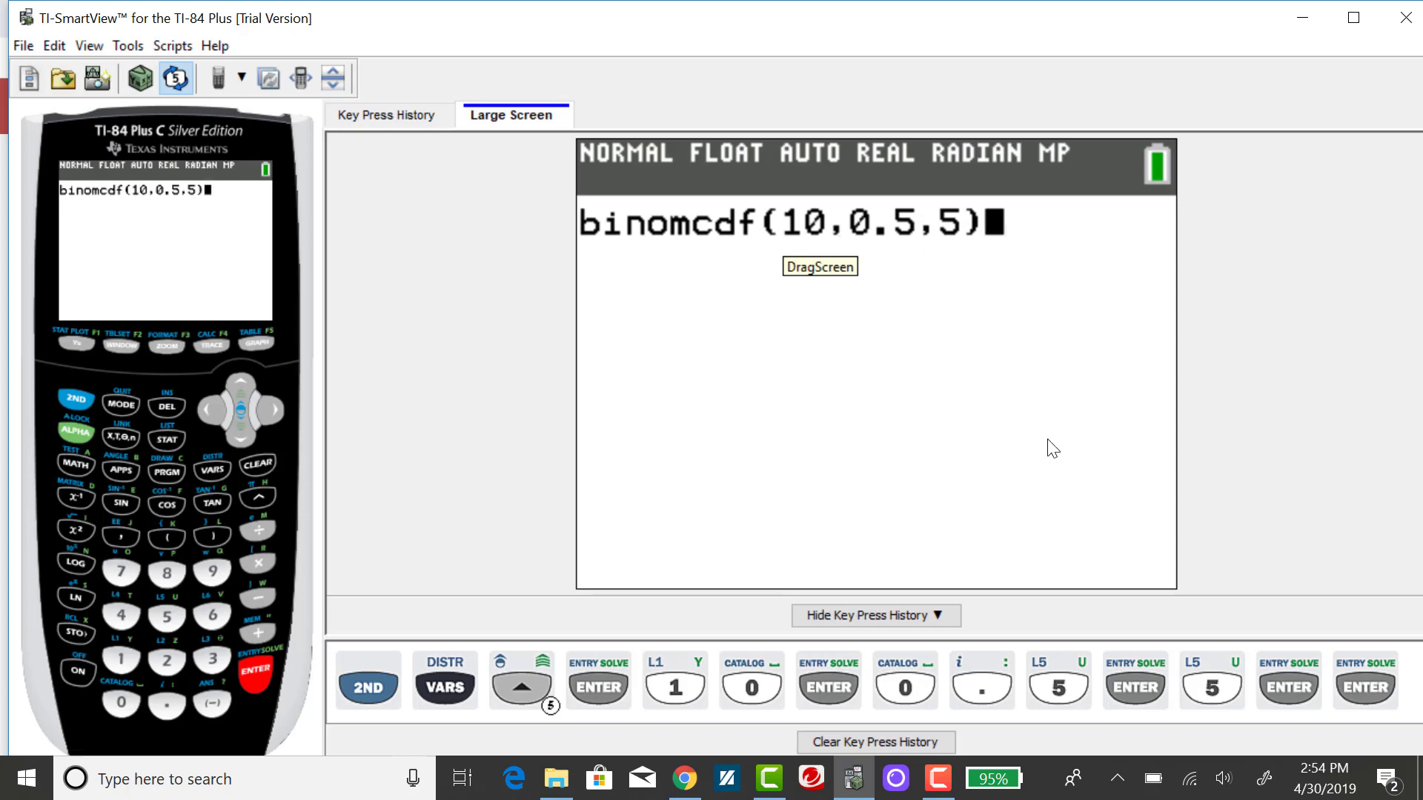
{"action": "left_click", "coordinate": [252, 675]}
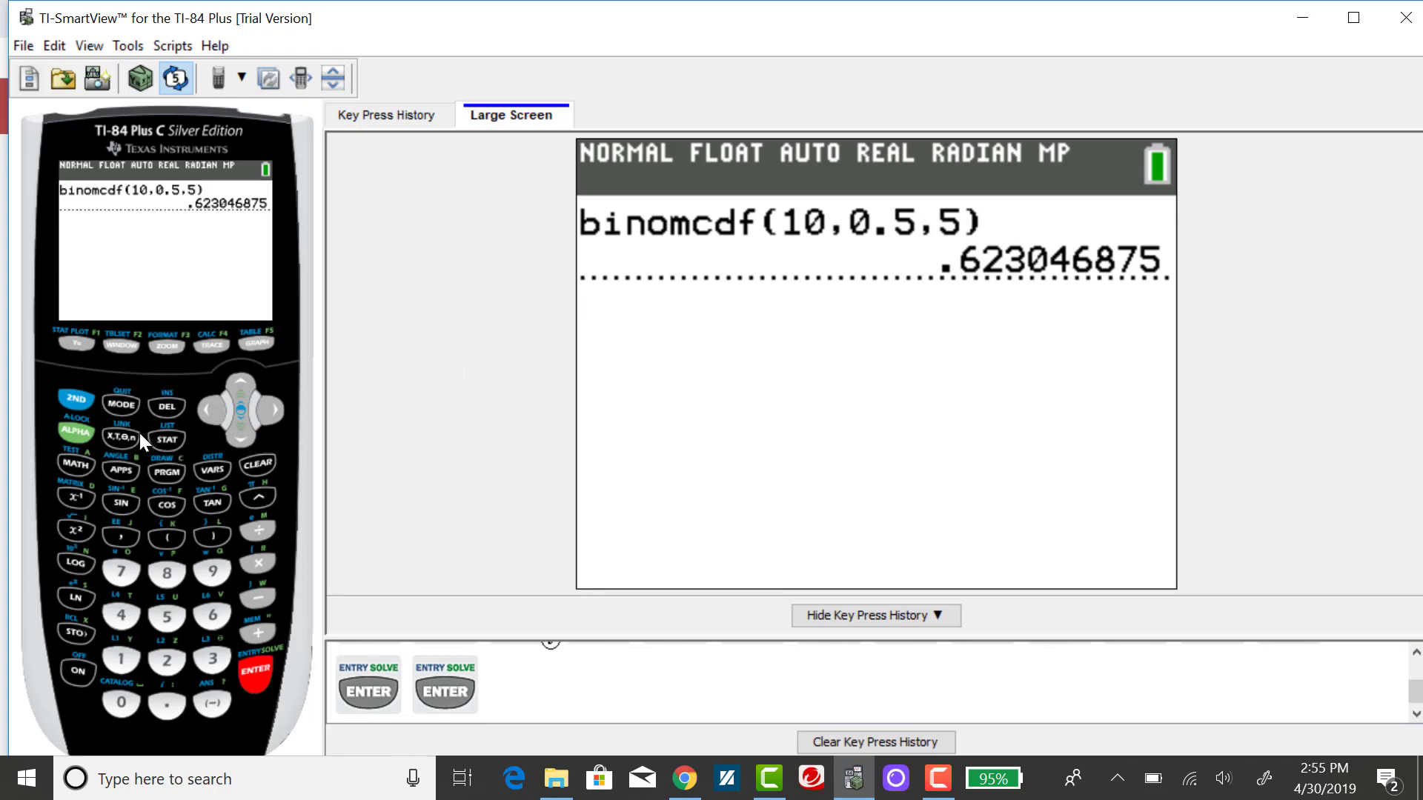
Reopen the DISTR menu and move up to binomcdf( again.
{"action": "left_click", "coordinate": [68, 397]}
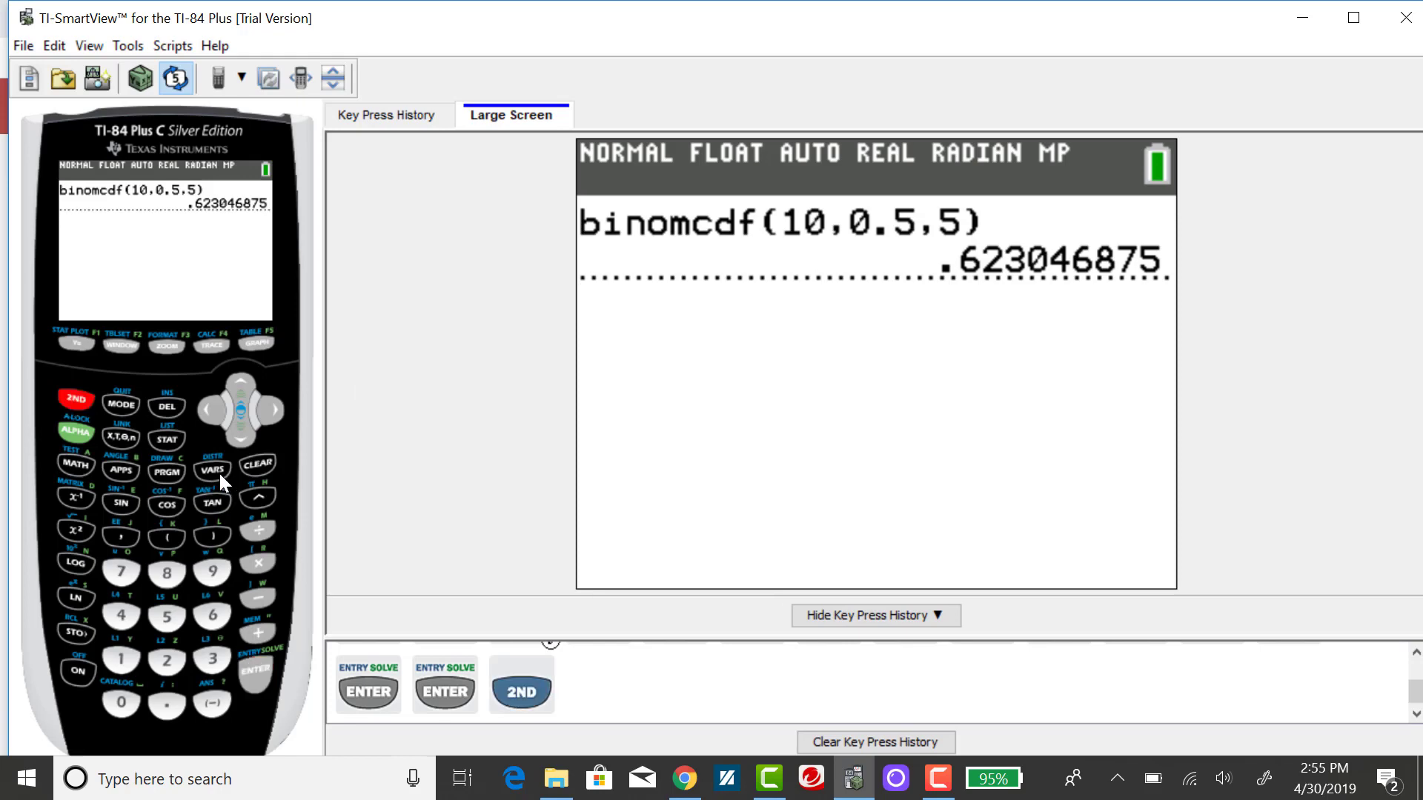
{"action": "left_click", "coordinate": [217, 473]}
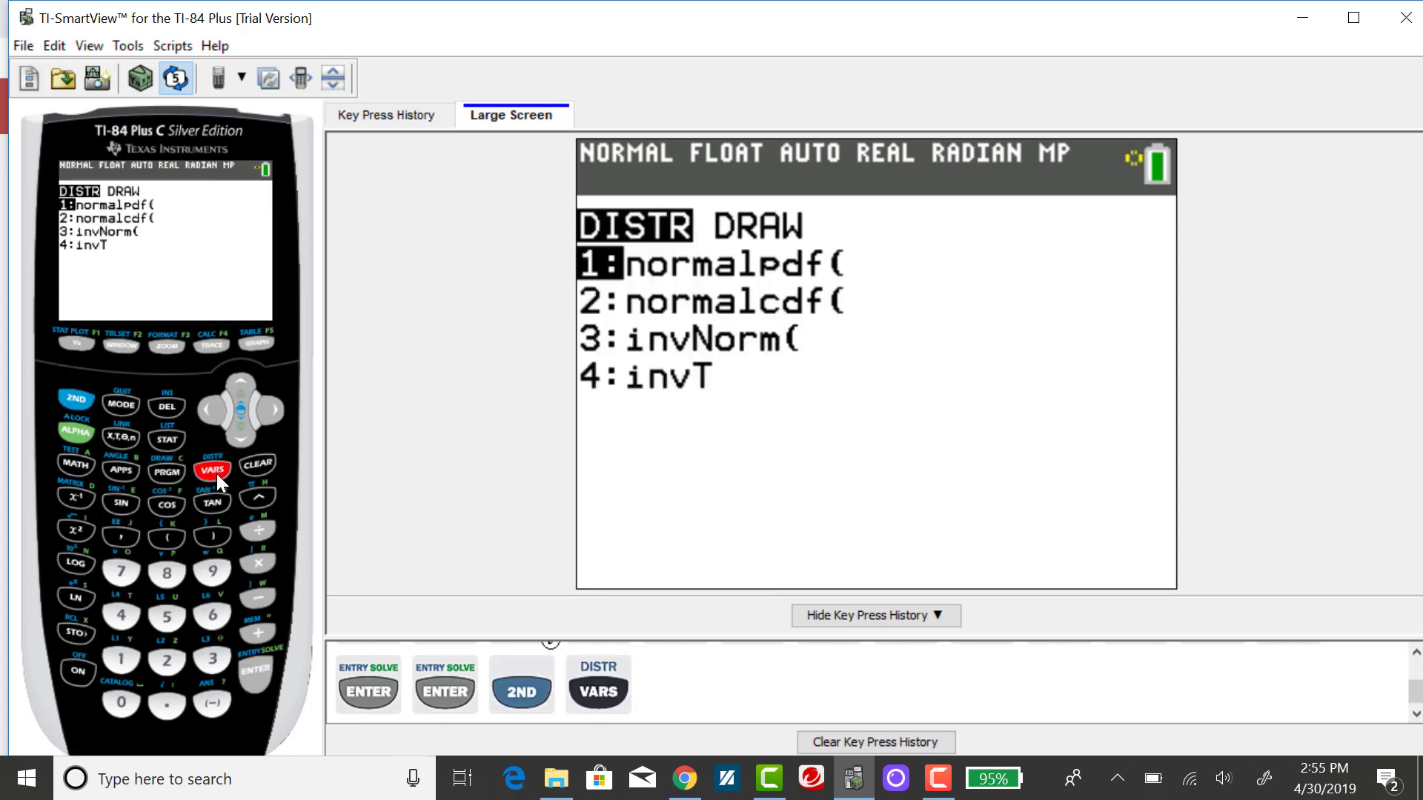
{"action": "left_click", "coordinate": [244, 376]}
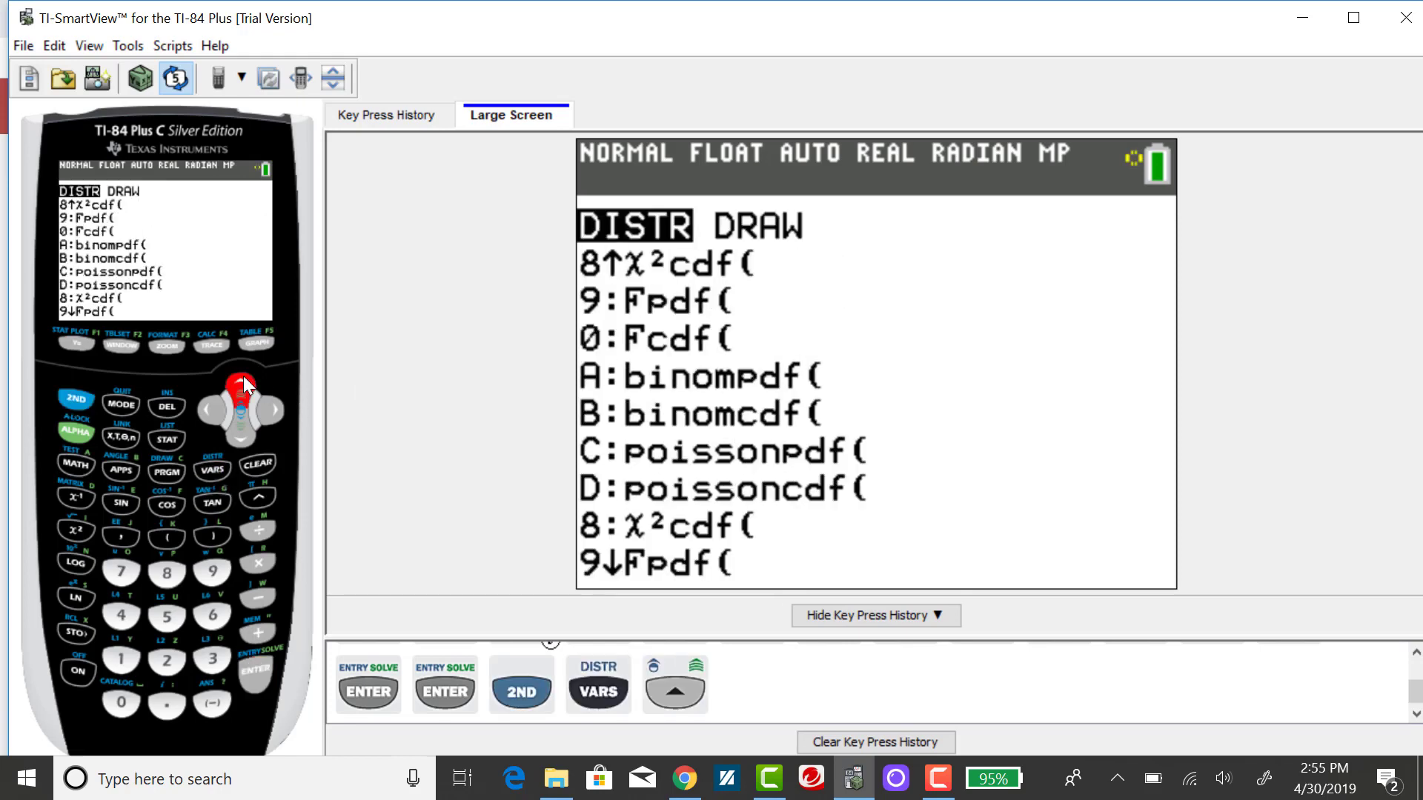
{"action": "left_click", "coordinate": [244, 375]}
{"action": "left_click", "coordinate": [242, 380]}
{"action": "left_click", "coordinate": [242, 379]}
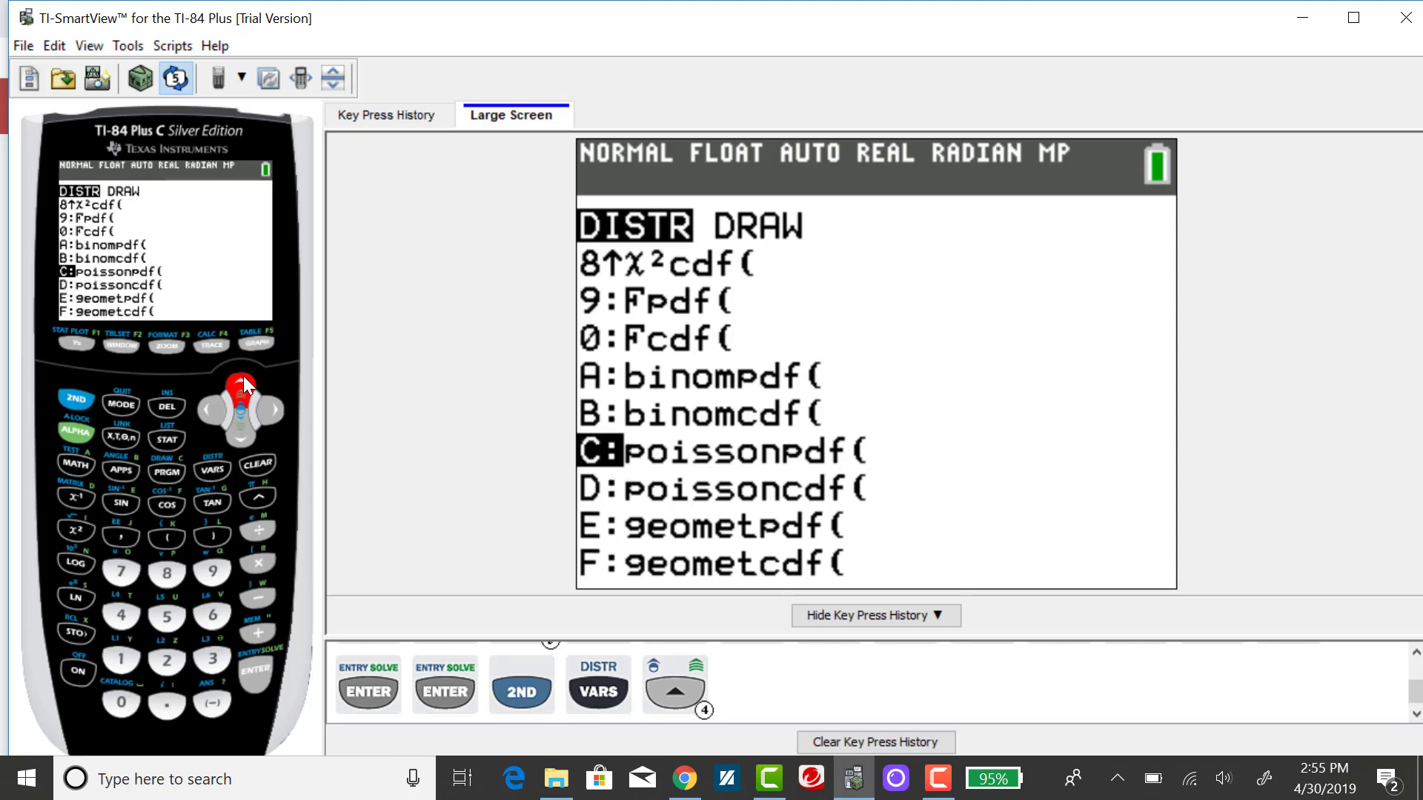
{"action": "left_click", "coordinate": [242, 379]}
Change the binomcdf x value to 6, then paste and evaluate it to .828125.
{"action": "left_click", "coordinate": [249, 666]}
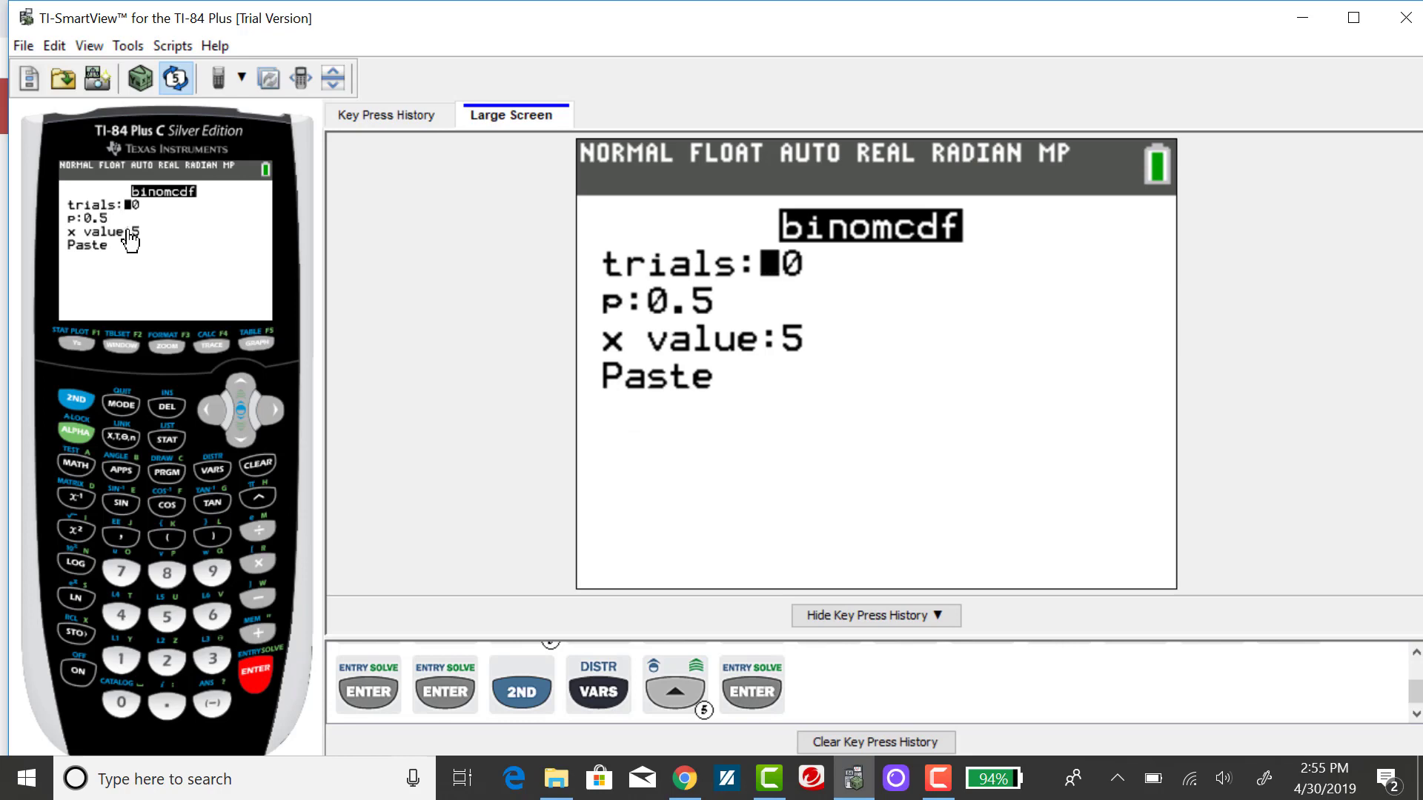
{"action": "left_click", "coordinate": [237, 443]}
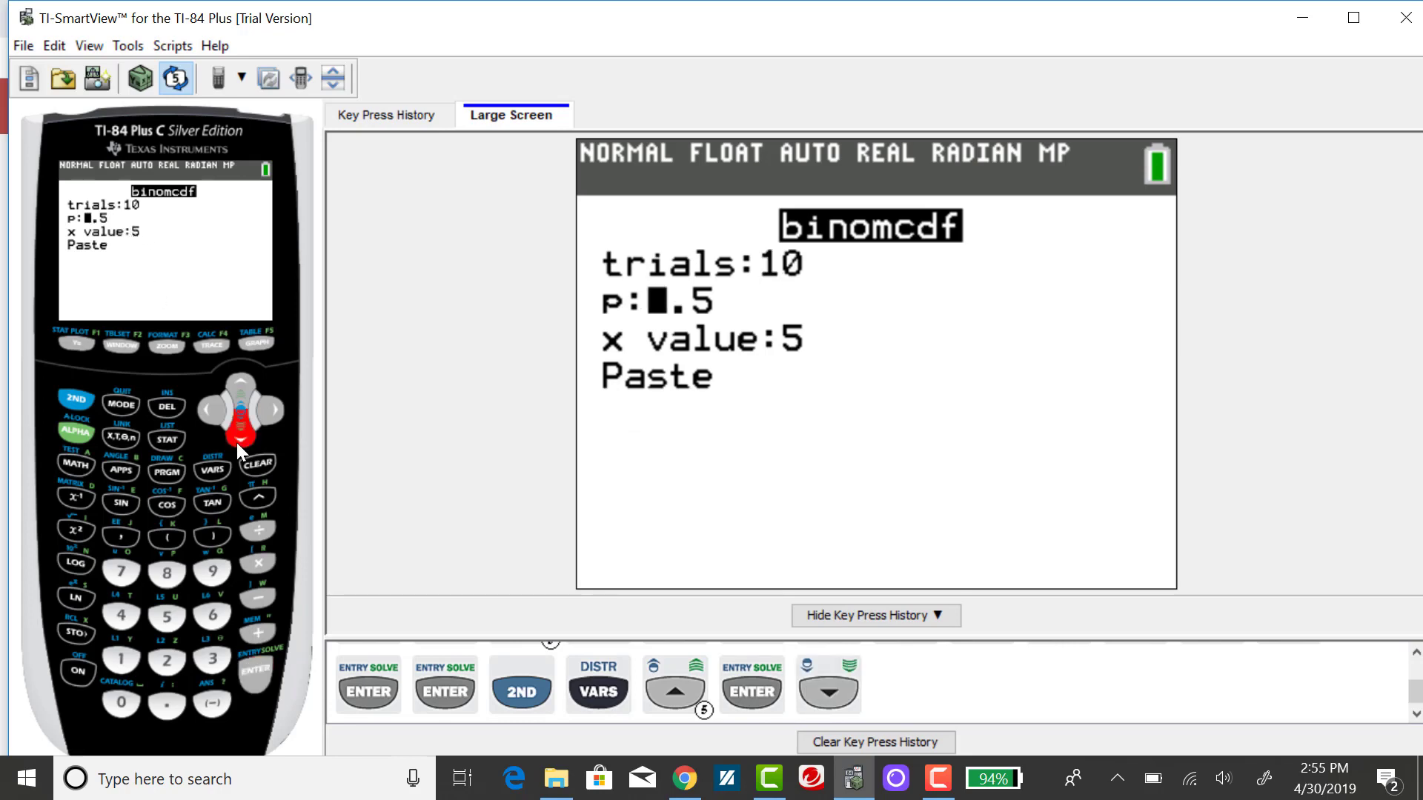
{"action": "left_click", "coordinate": [236, 442]}
{"action": "left_click", "coordinate": [214, 615]}
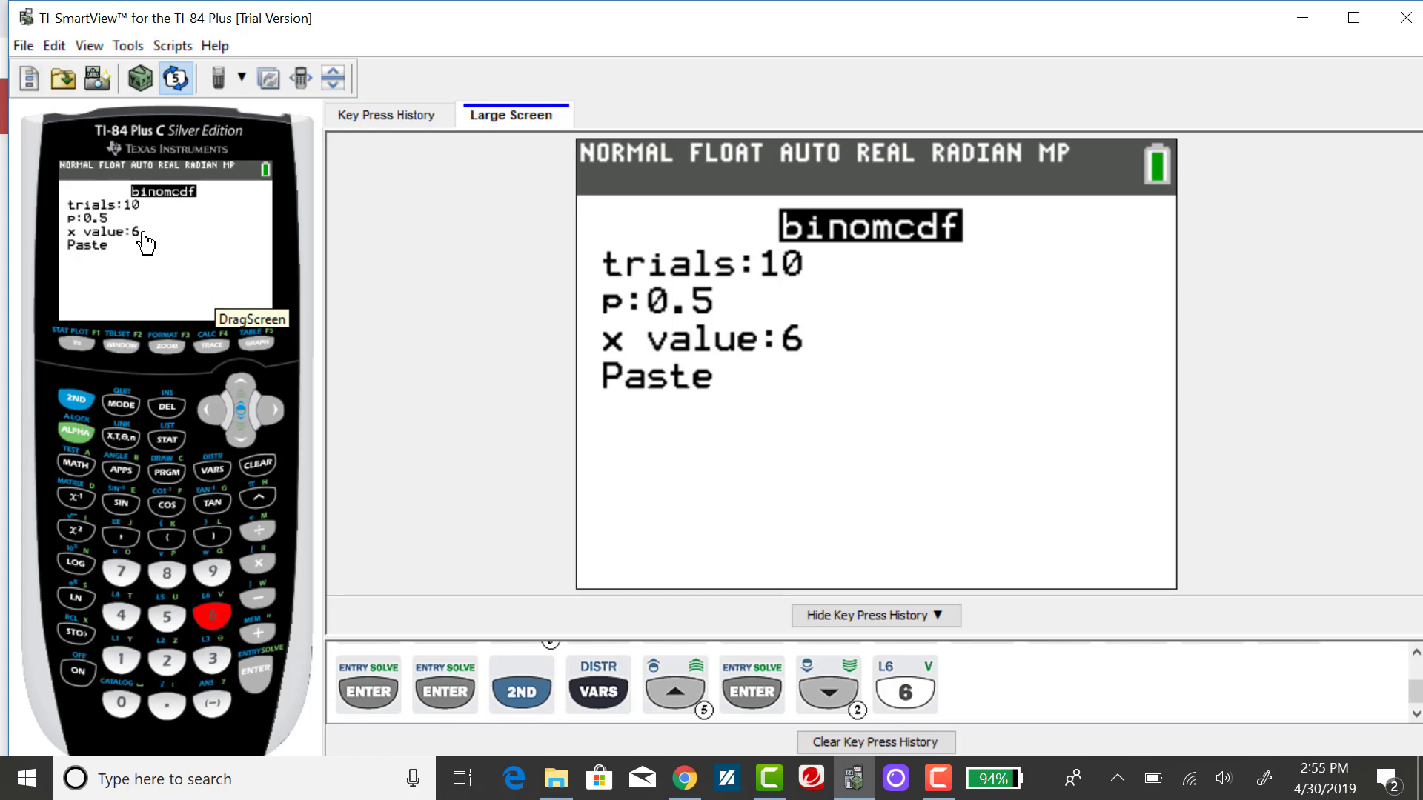
{"action": "left_click", "coordinate": [252, 676]}
{"action": "left_click", "coordinate": [253, 676]}
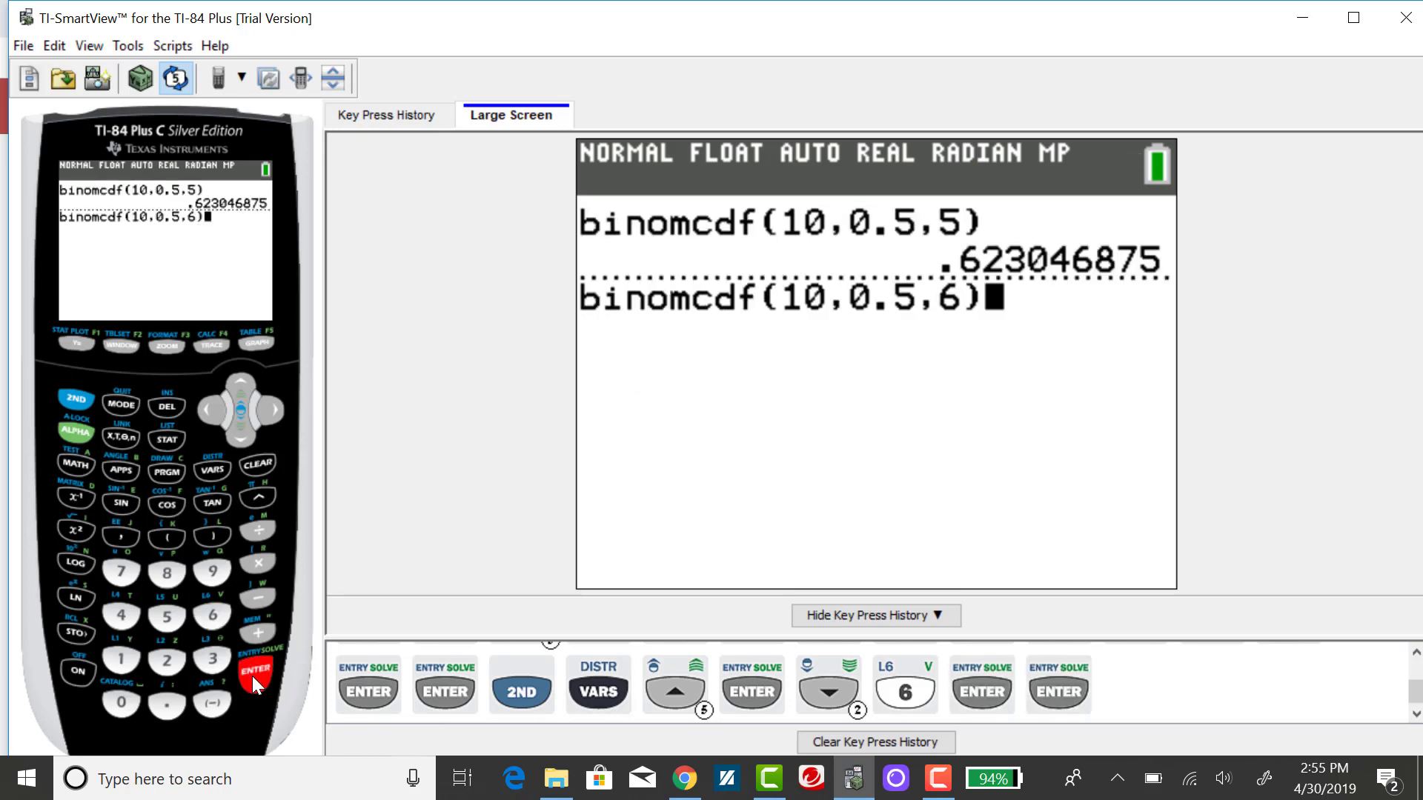
{"action": "left_click", "coordinate": [253, 673]}
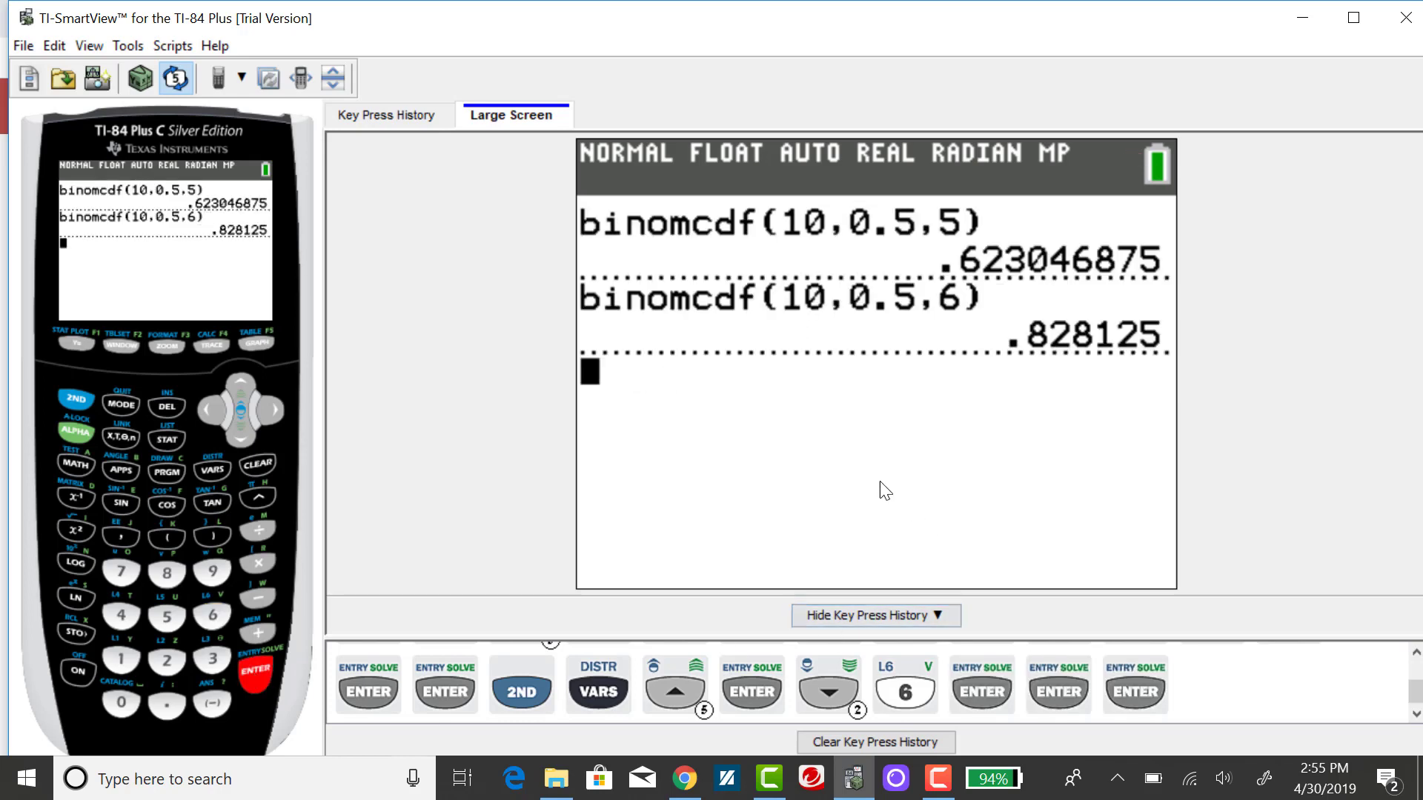